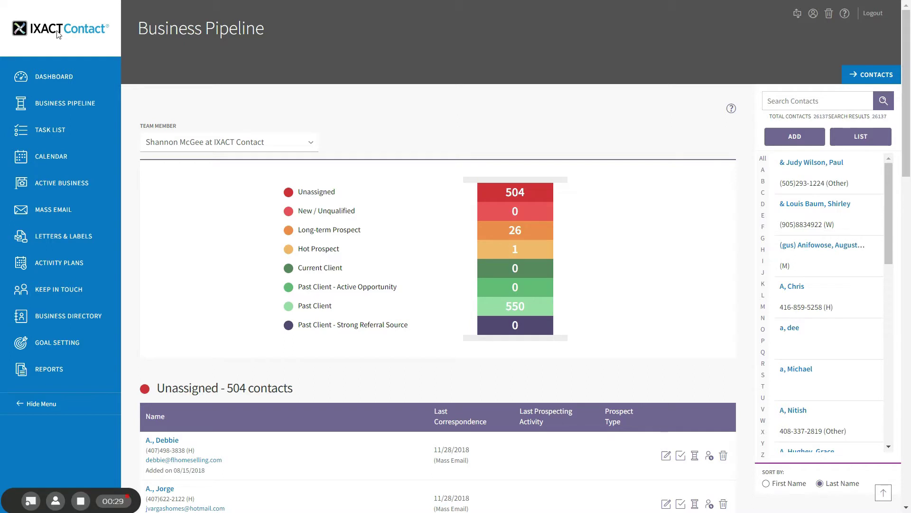
# Step: Show Mass Email Campaign Reporting with the 34.80 % average open rate and per-campaign statistics
pyautogui.click(55, 209)
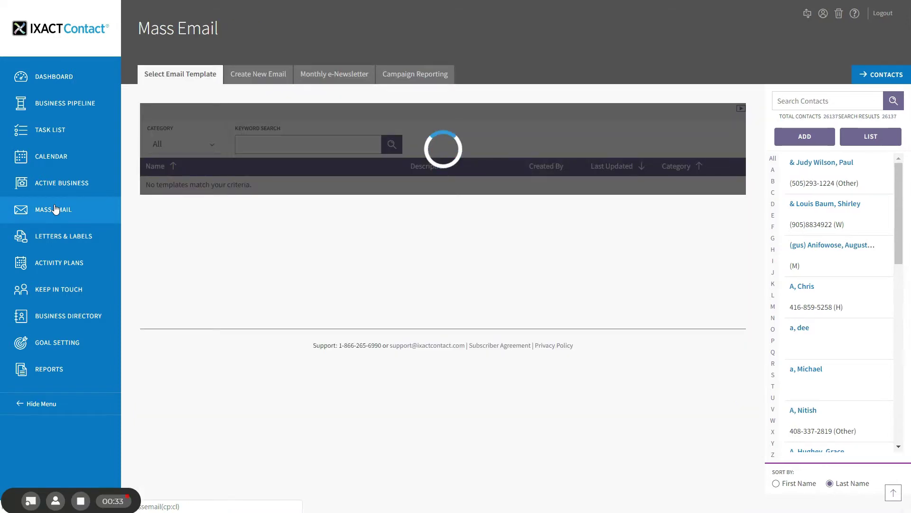
pyautogui.click(414, 75)
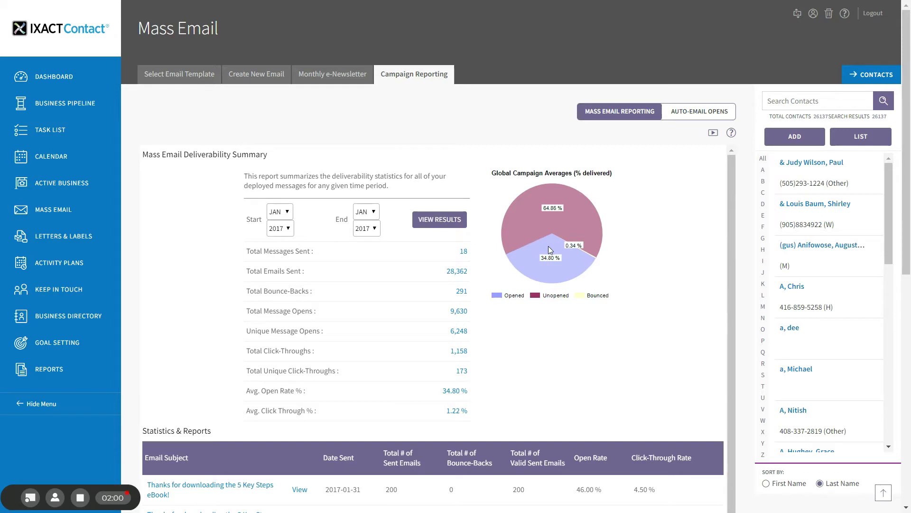
pyautogui.moveTo(907, 261); pyautogui.dragTo(910, 422)
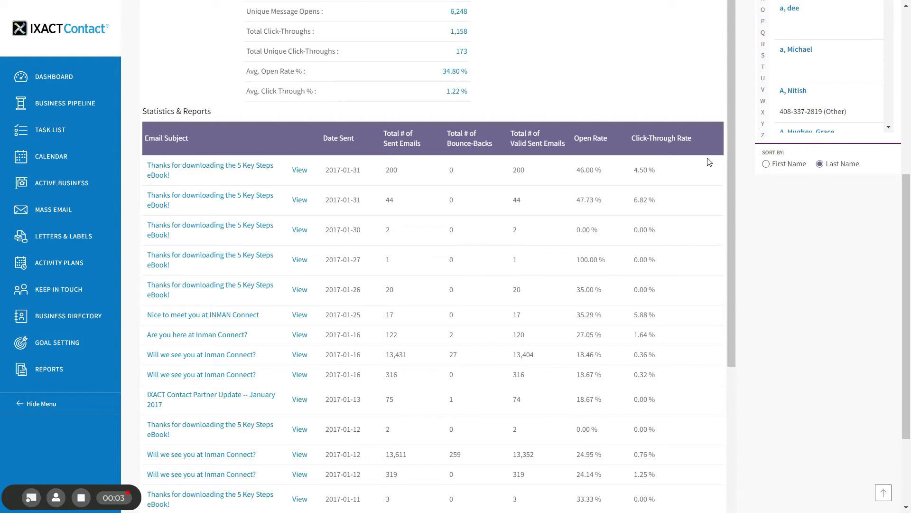
pyautogui.click(346, 143)
pyautogui.click(345, 143)
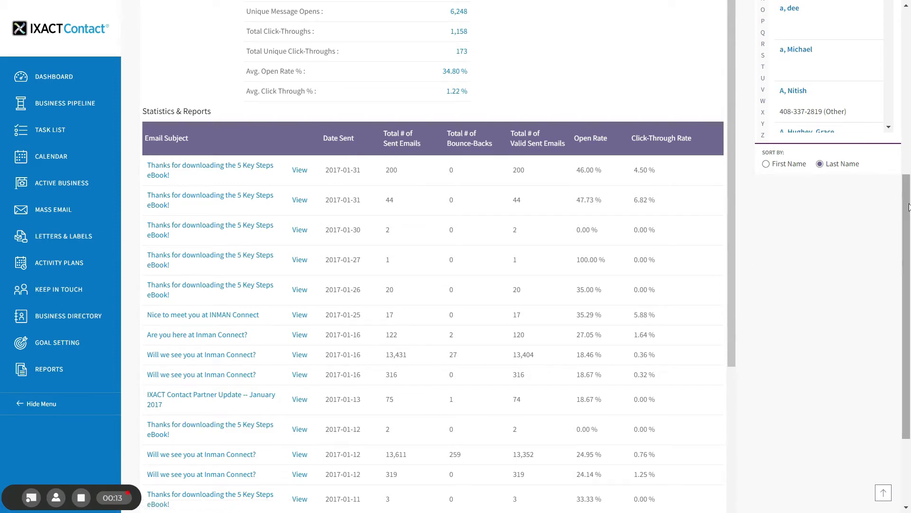
pyautogui.scroll(7, 910, 207)
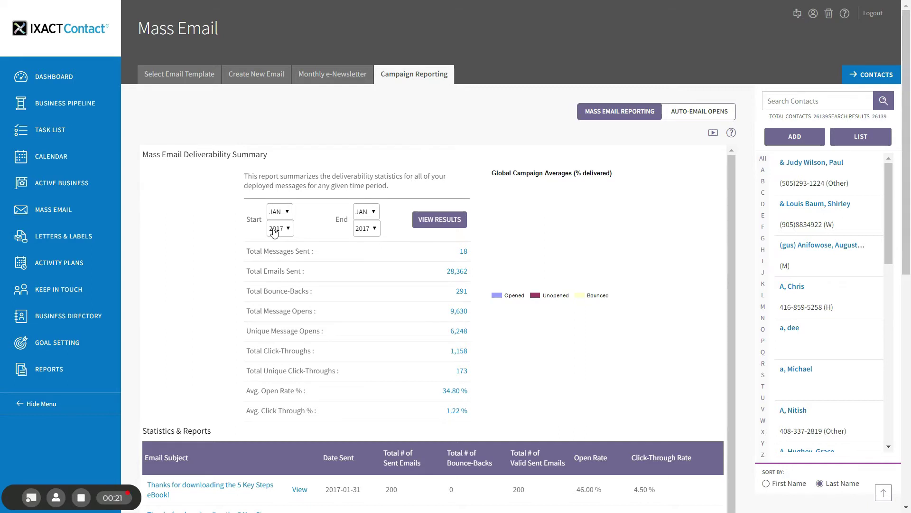
pyautogui.click(280, 218)
pyautogui.click(283, 217)
pyautogui.moveTo(907, 237); pyautogui.dragTo(909, 428)
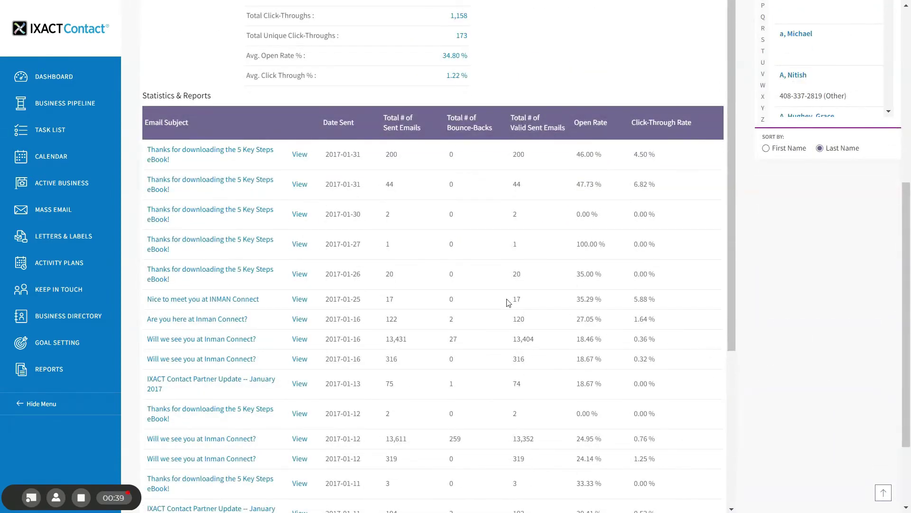
# Step: Open the 'Are you here at Inman Connect?' report and review its General Stats open charts
pyautogui.click(224, 324)
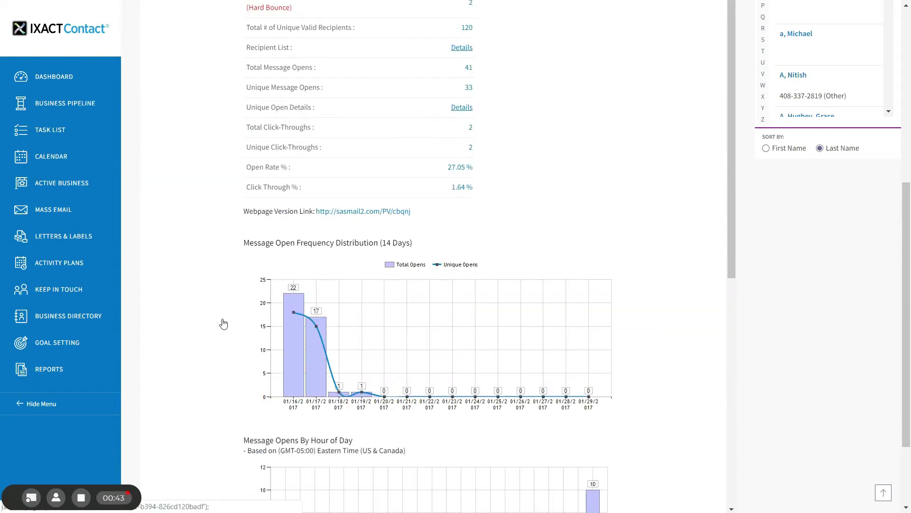
pyautogui.scroll(7, 491, 209)
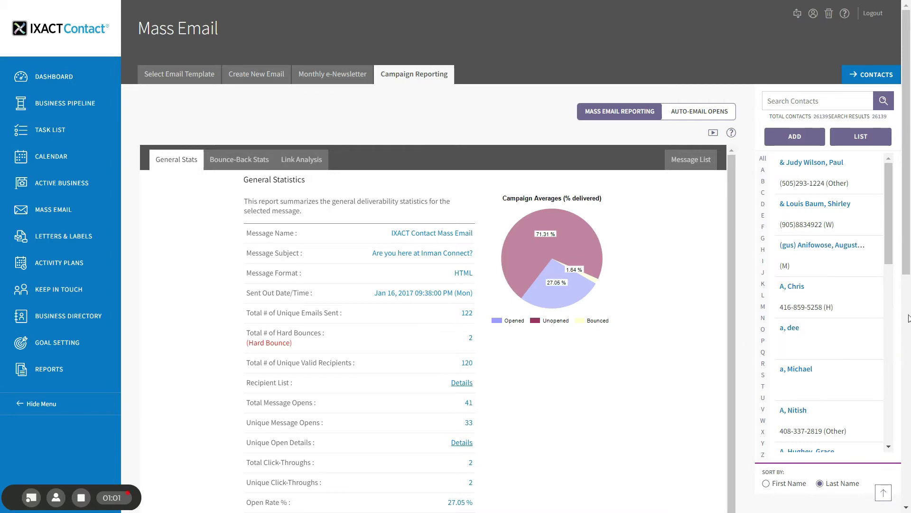
pyautogui.scroll(-4, 909, 318)
pyautogui.scroll(-4, 909, 360)
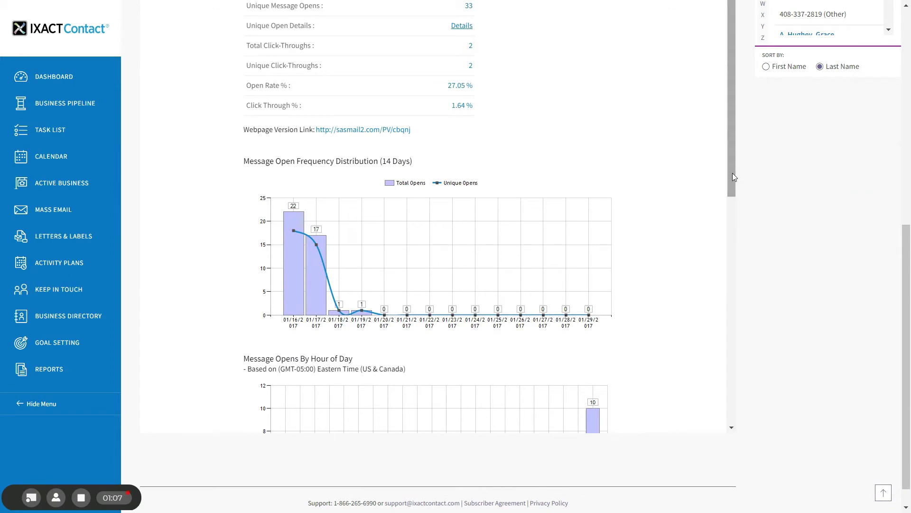
pyautogui.moveTo(733, 174); pyautogui.dragTo(604, 213)
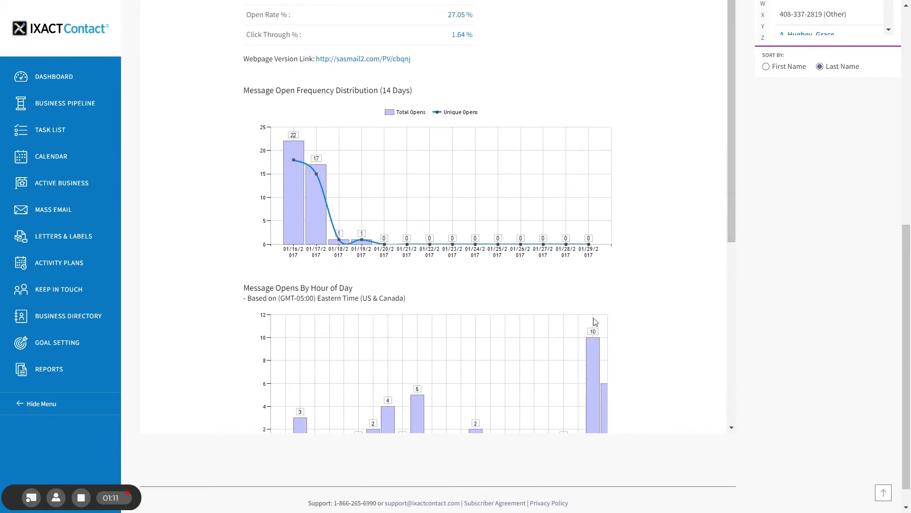
pyautogui.moveTo(735, 214); pyautogui.dragTo(736, 394)
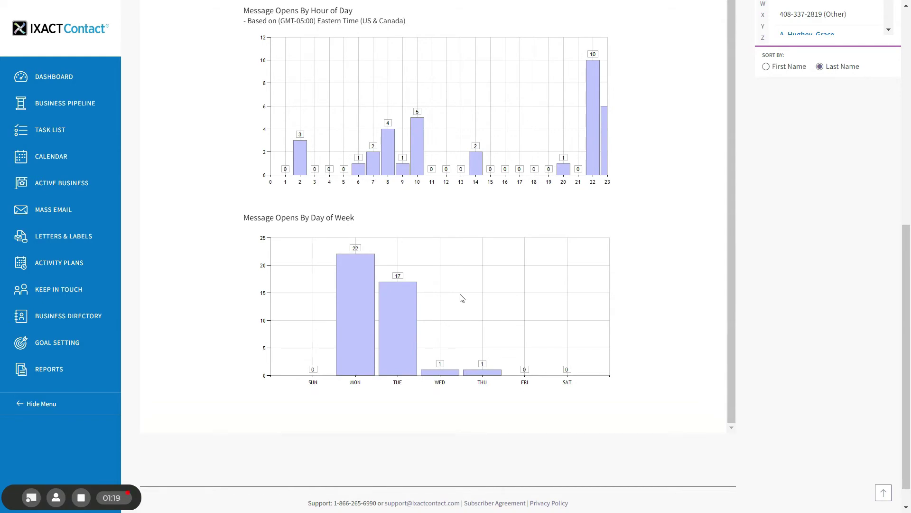
pyautogui.moveTo(907, 242); pyautogui.dragTo(909, 24)
pyautogui.scroll(3, 738, 333)
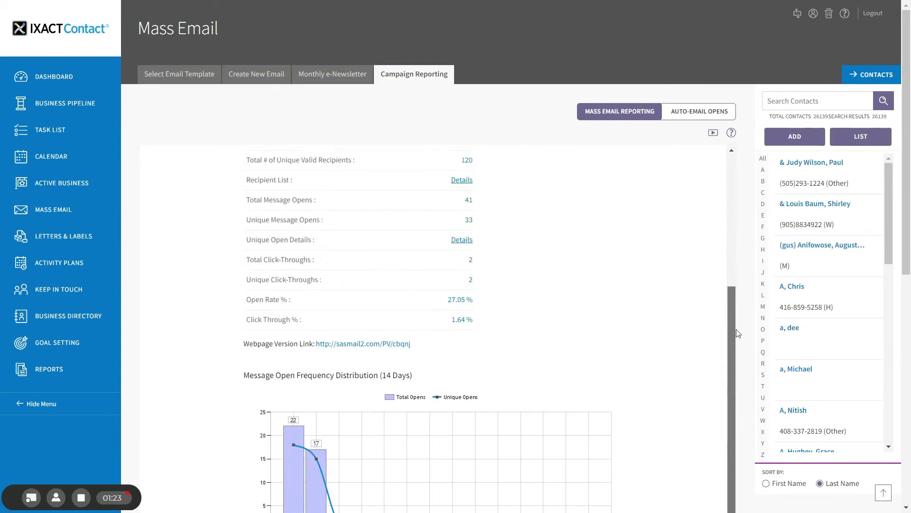
pyautogui.scroll(5, 706, 247)
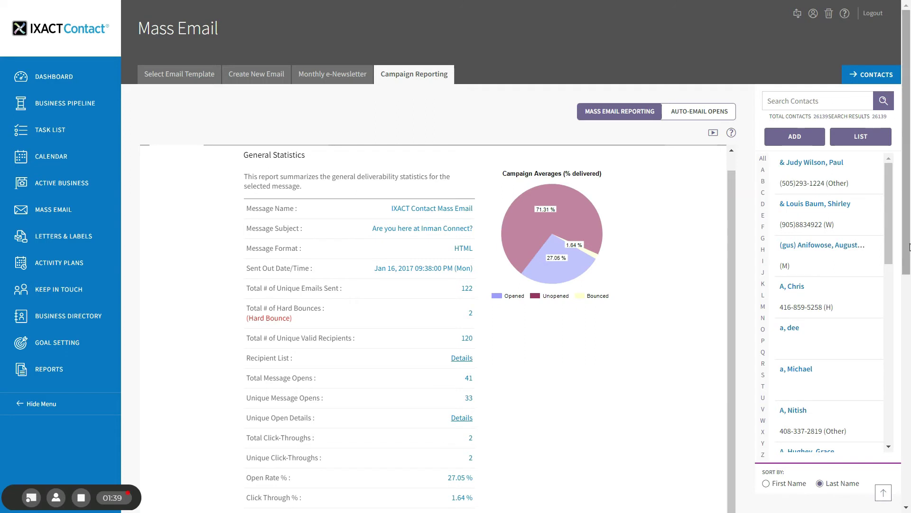
pyautogui.scroll(-4, 910, 247)
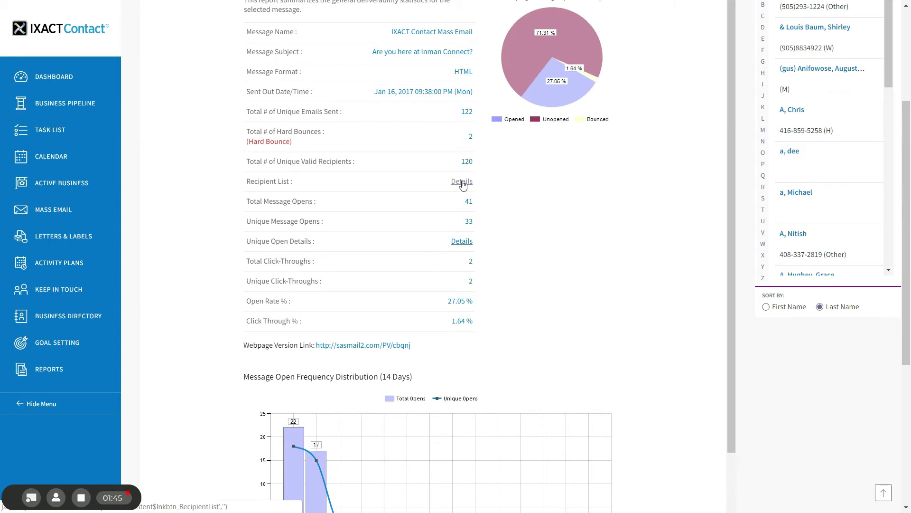
# Step: List the Inman Connect email's unique openers, including page 2 of the list
pyautogui.click(462, 241)
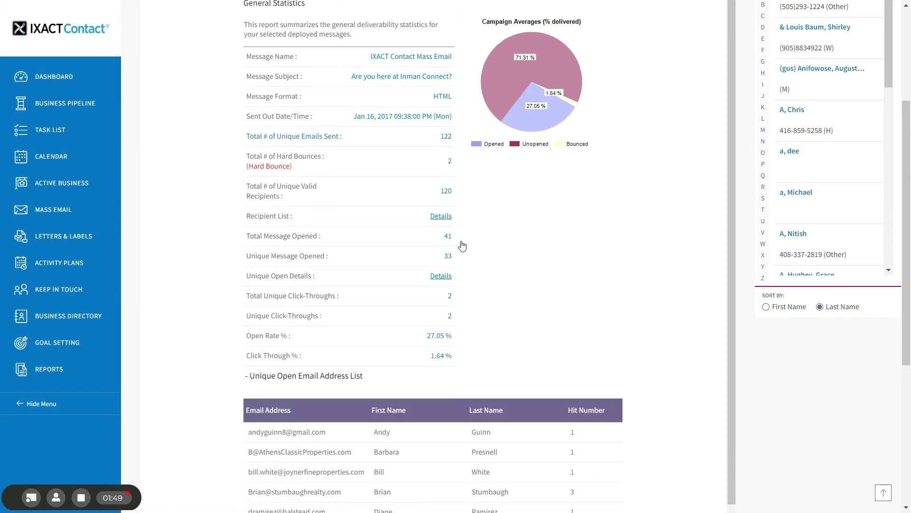
pyautogui.moveTo(907, 193); pyautogui.dragTo(906, 236)
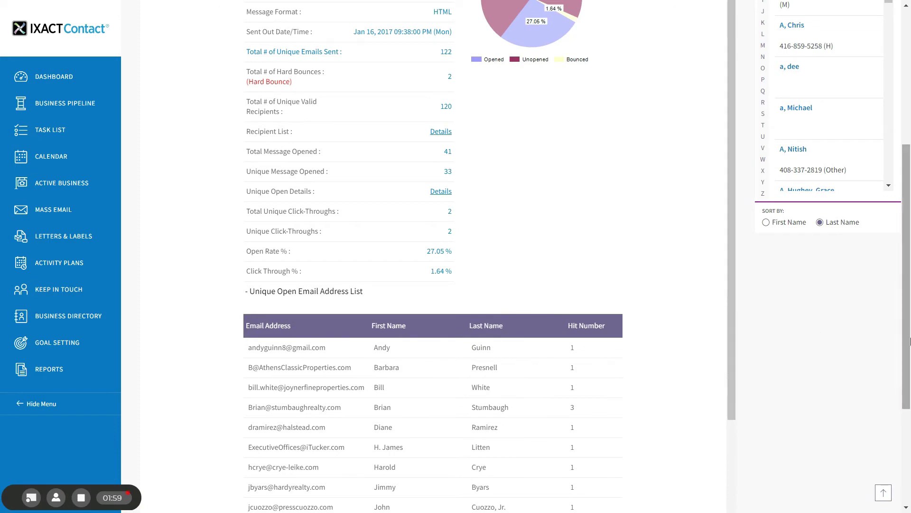
pyautogui.scroll(-2, 760, 323)
pyautogui.moveTo(733, 319); pyautogui.dragTo(720, 458)
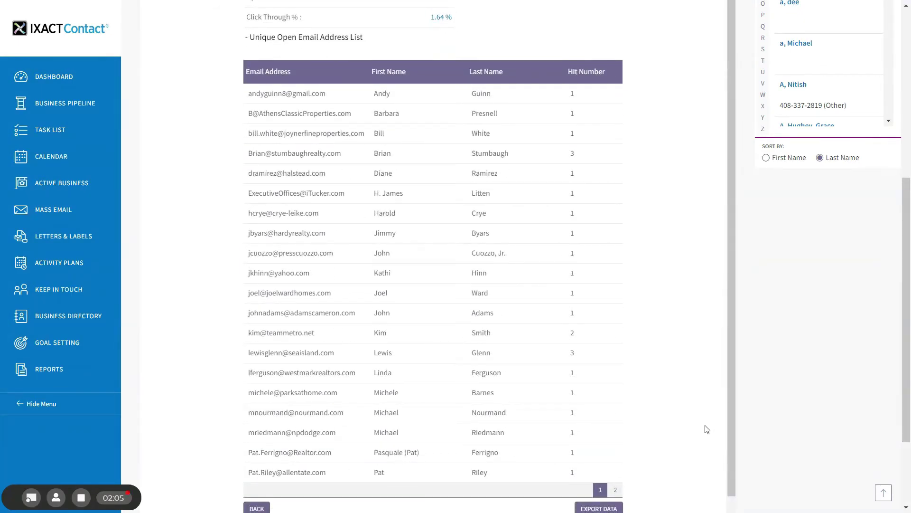
pyautogui.click(612, 490)
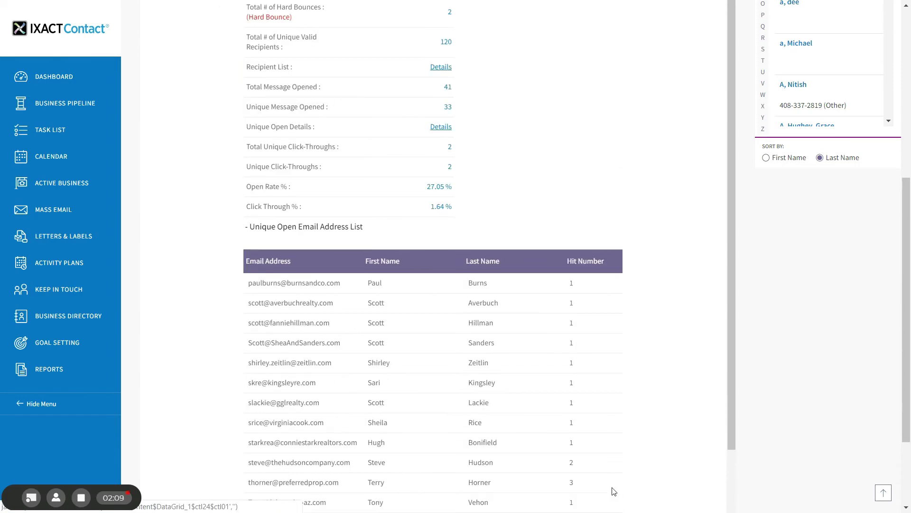
pyautogui.moveTo(905, 318); pyautogui.dragTo(906, 149)
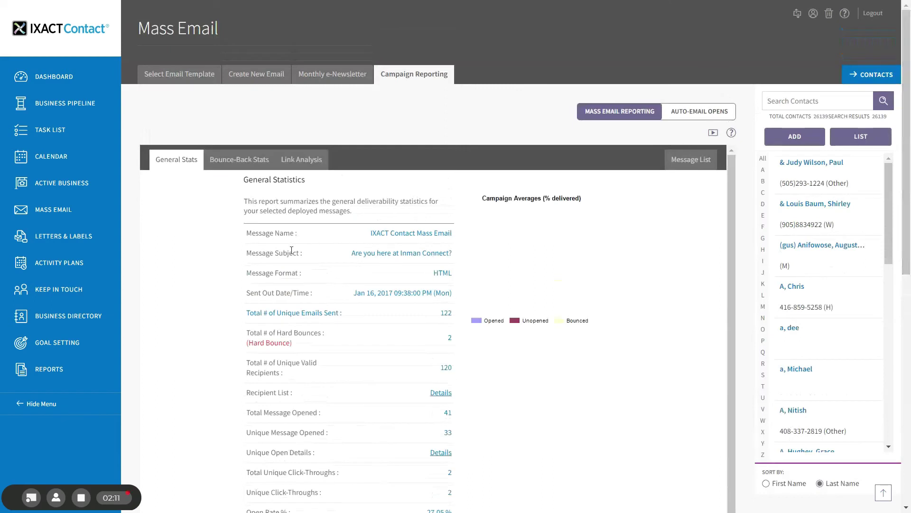
# Step: Review the Inman Connect bounce-back stats: 2 soft and 2 hard bounces, with category explanations
pyautogui.click(244, 160)
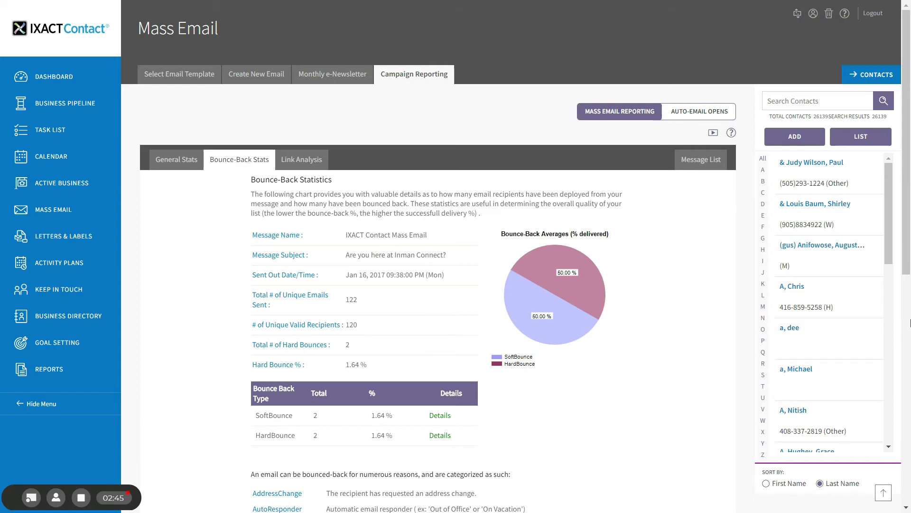
pyautogui.moveTo(908, 253); pyautogui.dragTo(908, 441)
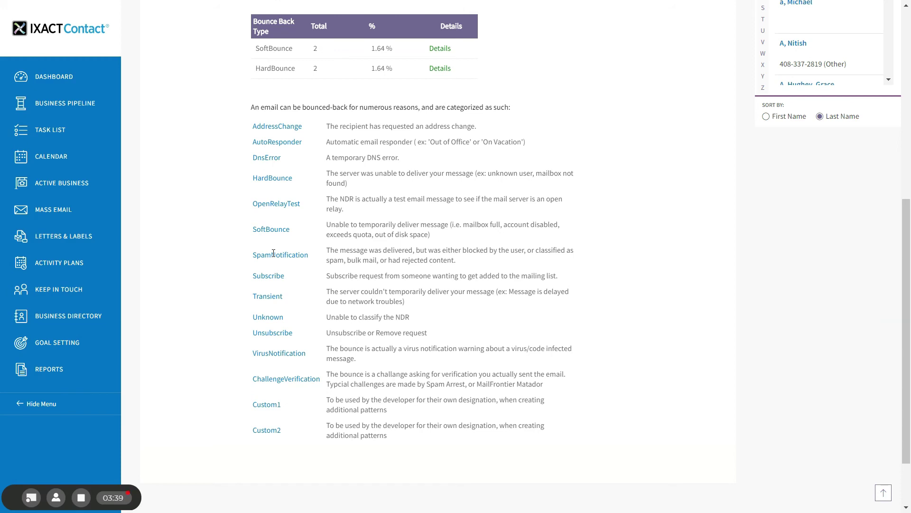
pyautogui.moveTo(907, 247); pyautogui.dragTo(907, 160)
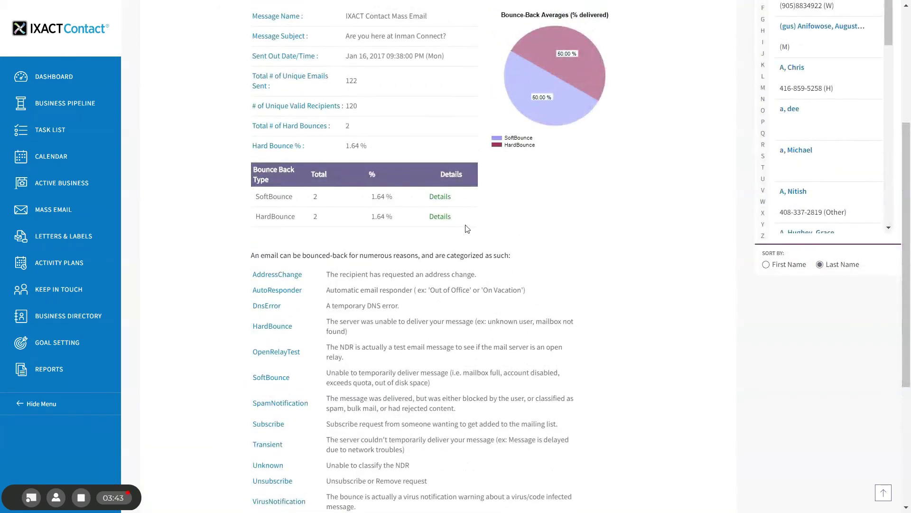
pyautogui.click(439, 217)
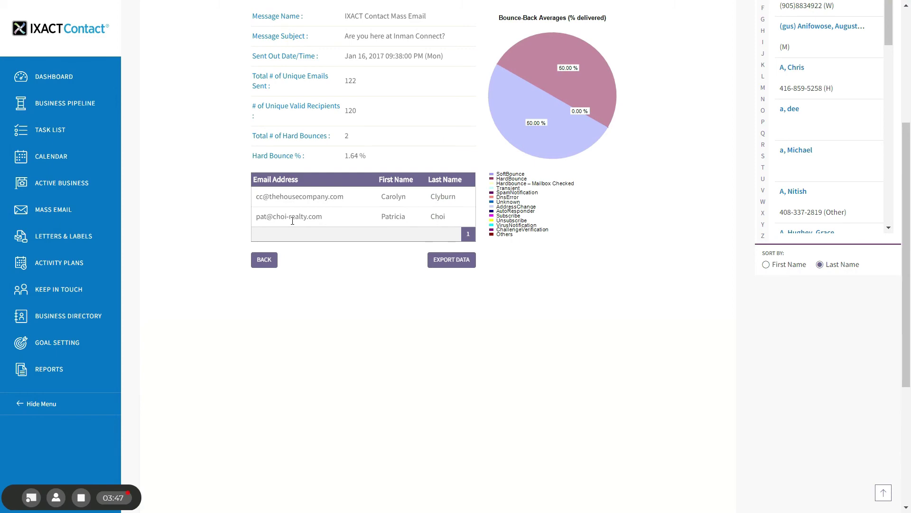
pyautogui.click(264, 264)
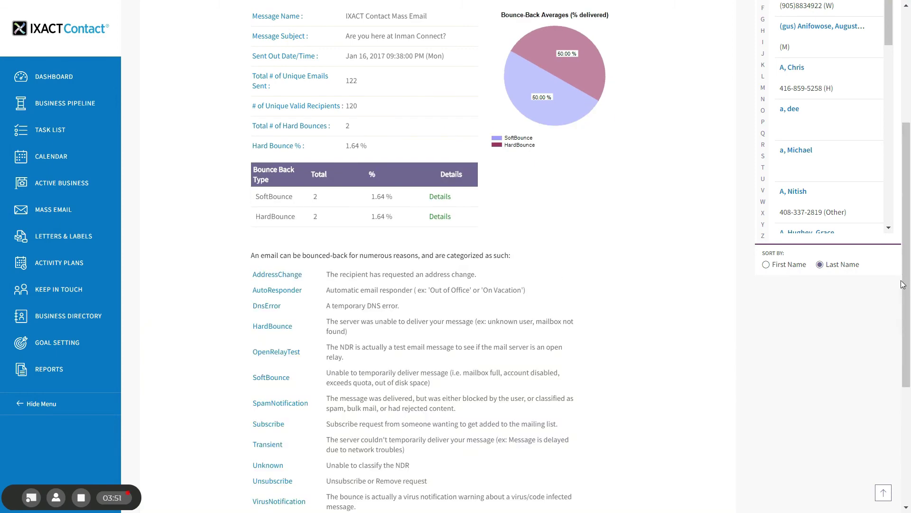
pyautogui.scroll(5, 909, 129)
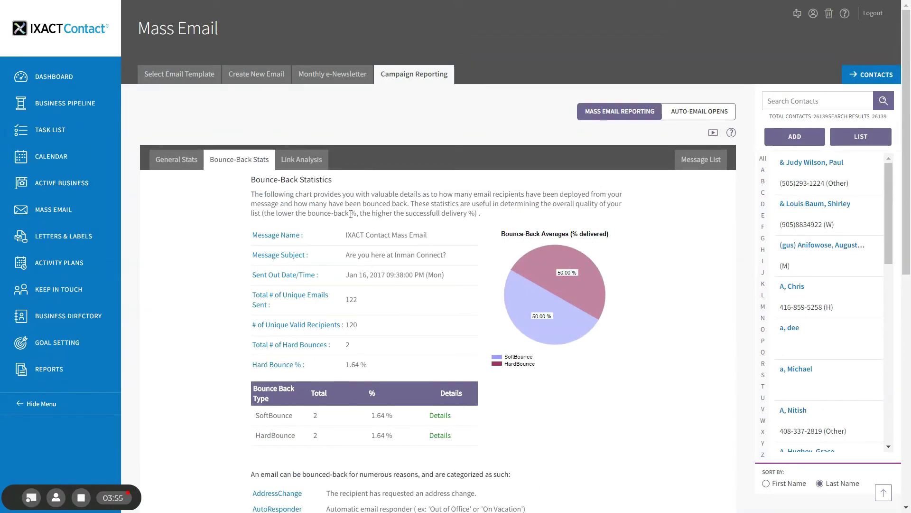
# Step: Check the unsubscribe link's clickers in Link Analysis, then return to the all-messages deliverability summary
pyautogui.click(298, 161)
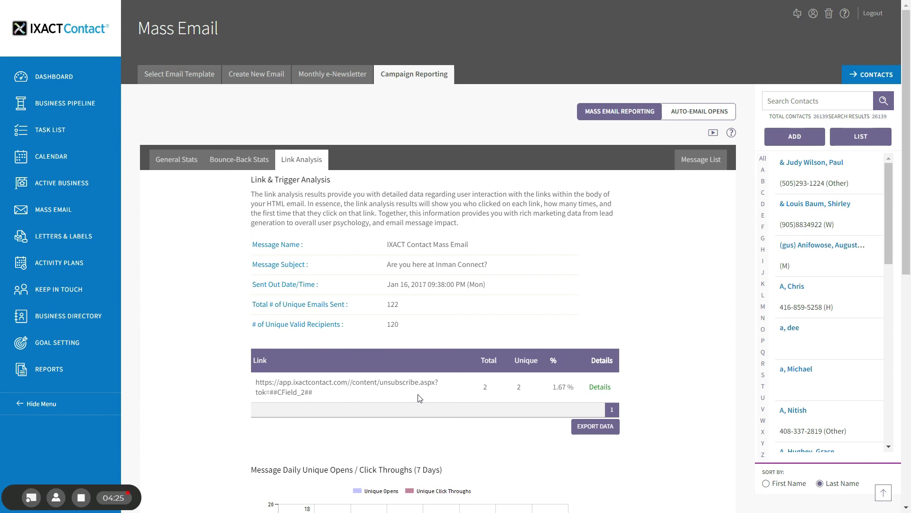
pyautogui.click(599, 390)
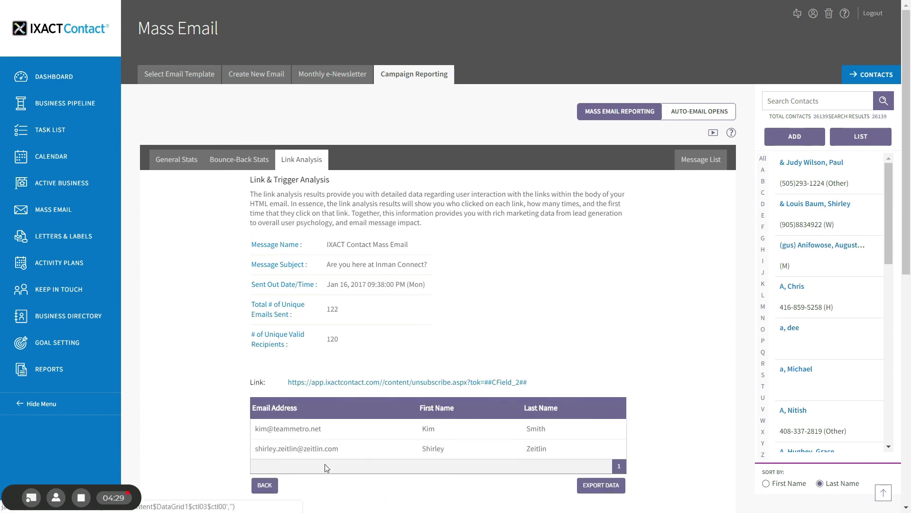
pyautogui.click(261, 485)
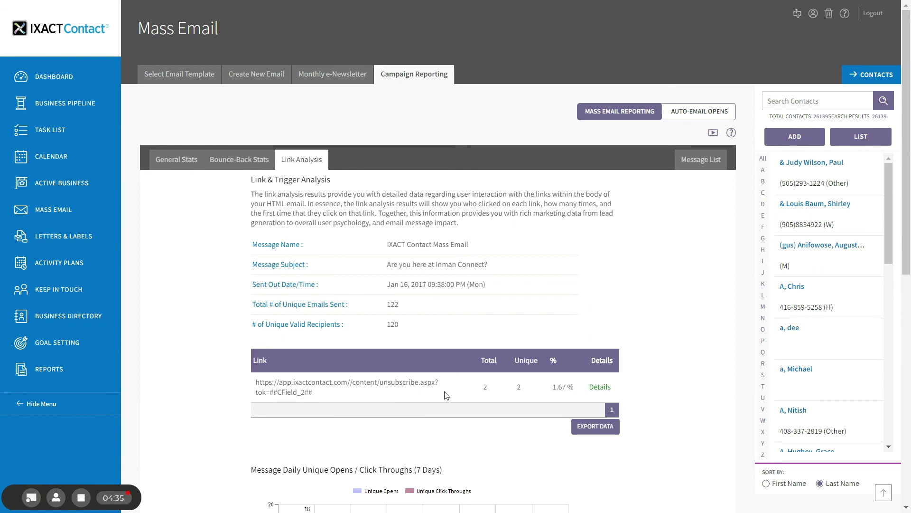
pyautogui.click(706, 160)
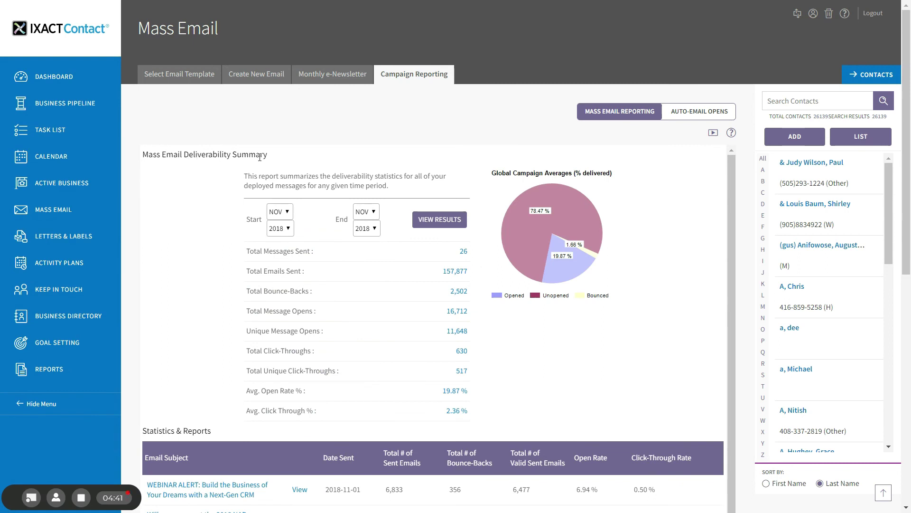